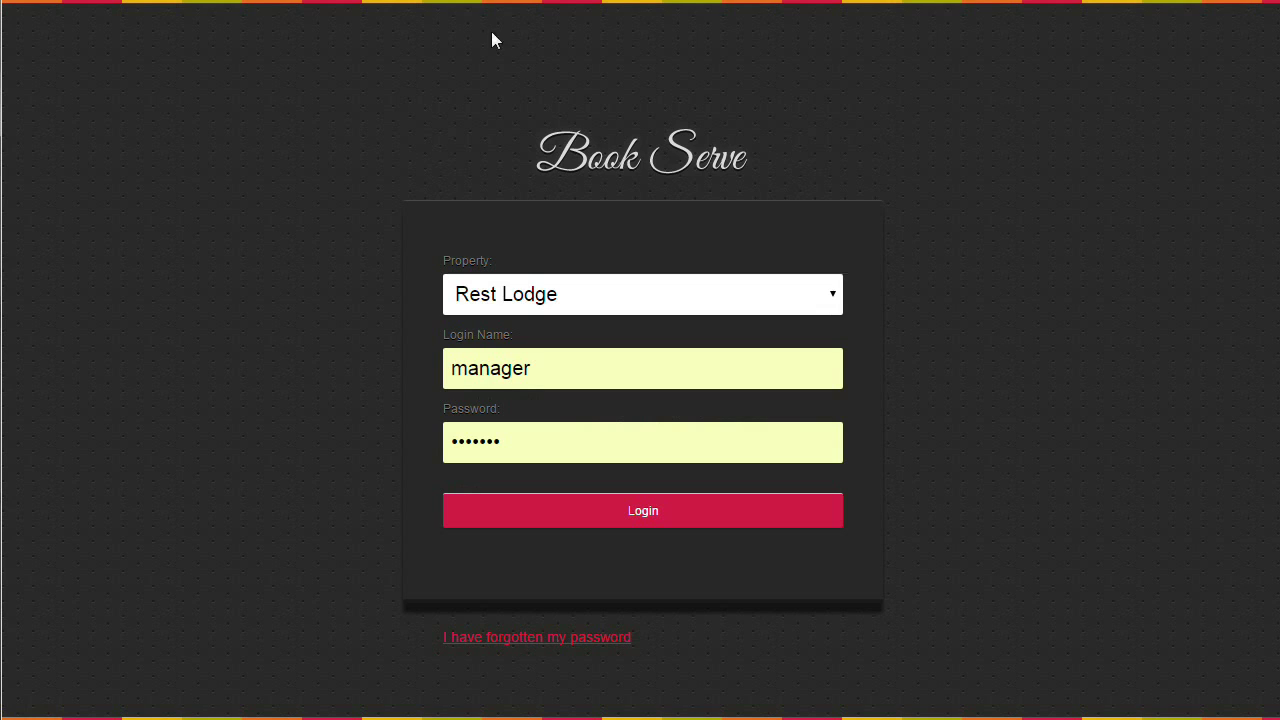
Step: Log in to the Rest Lodge property as manager and review the Property Settings section of its record
click(634, 520)
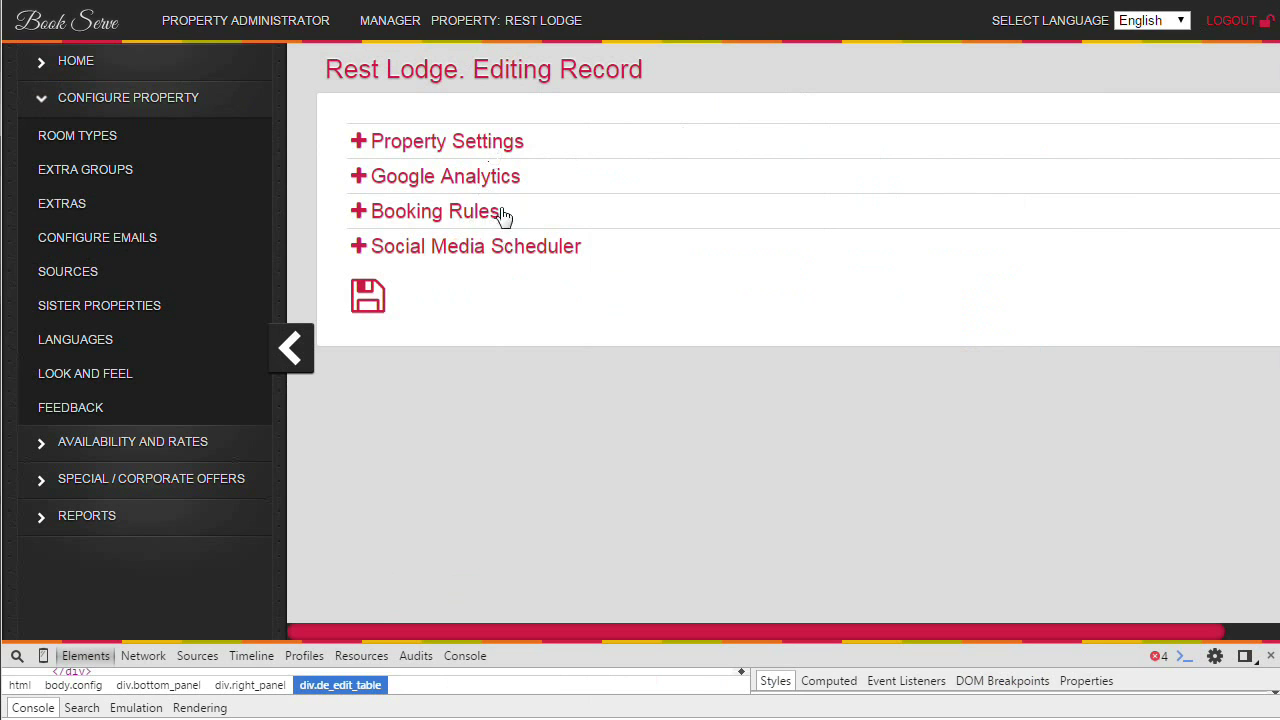
click(470, 145)
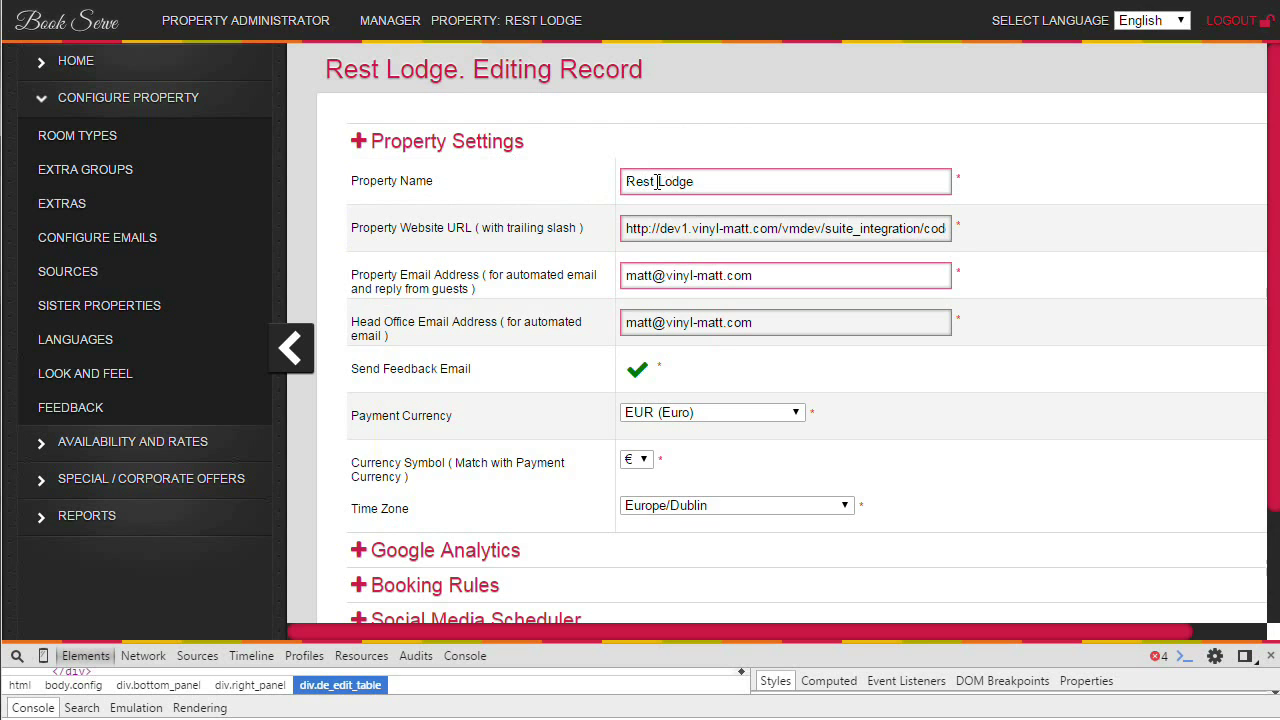
click(703, 183)
scroll(1040, 455, down, 2)
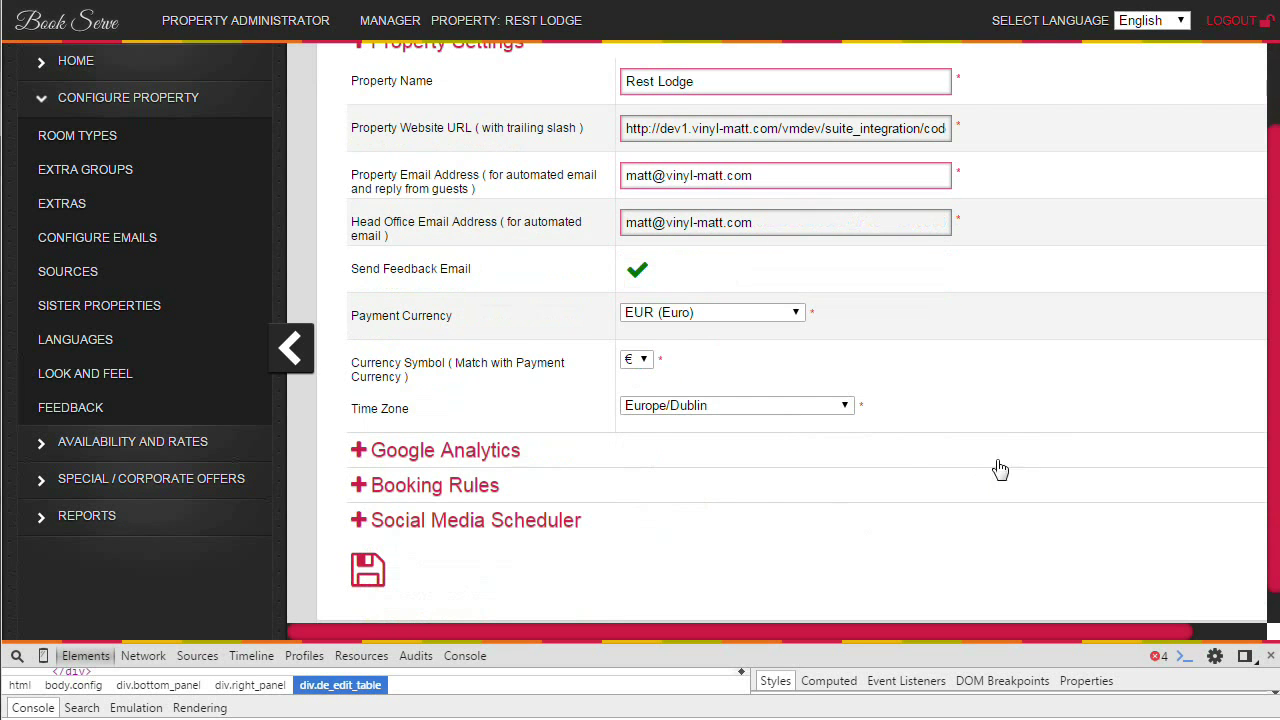
Step: Review the property's Booking Rules, from showing the hotel booking terms through stay limits and included extras to arrival times
click(458, 488)
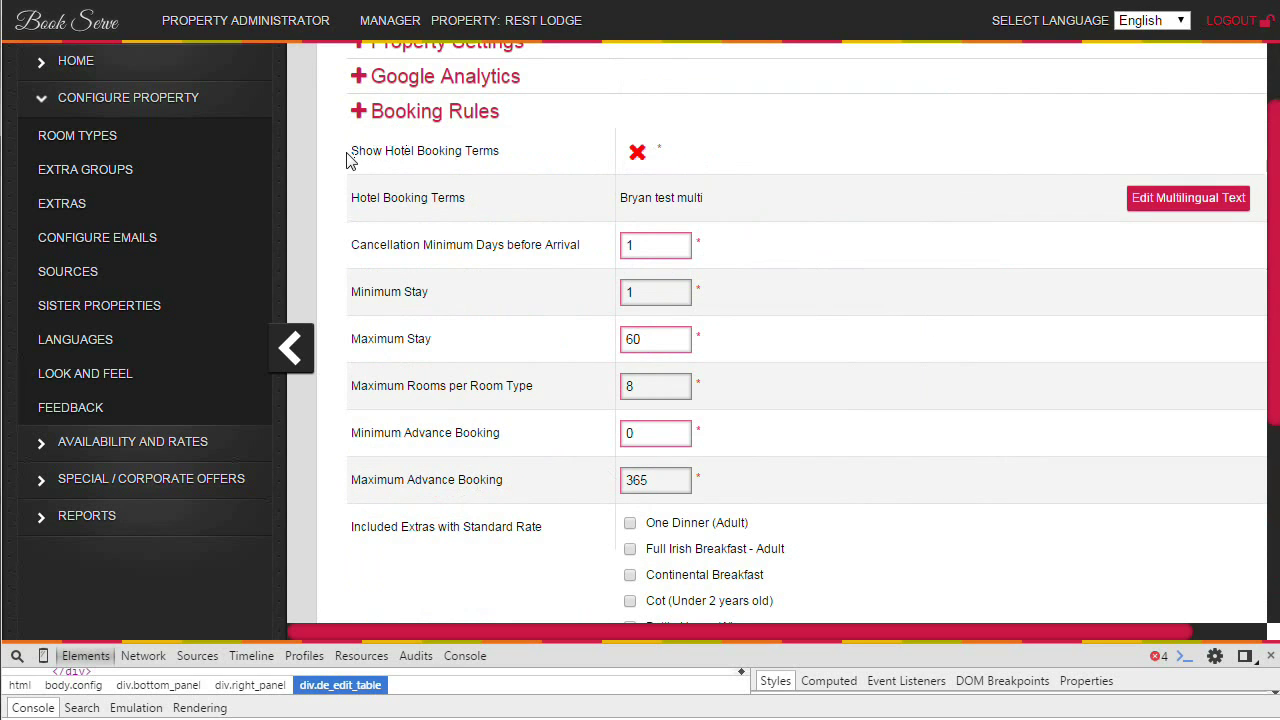
mouse_move(404, 150)
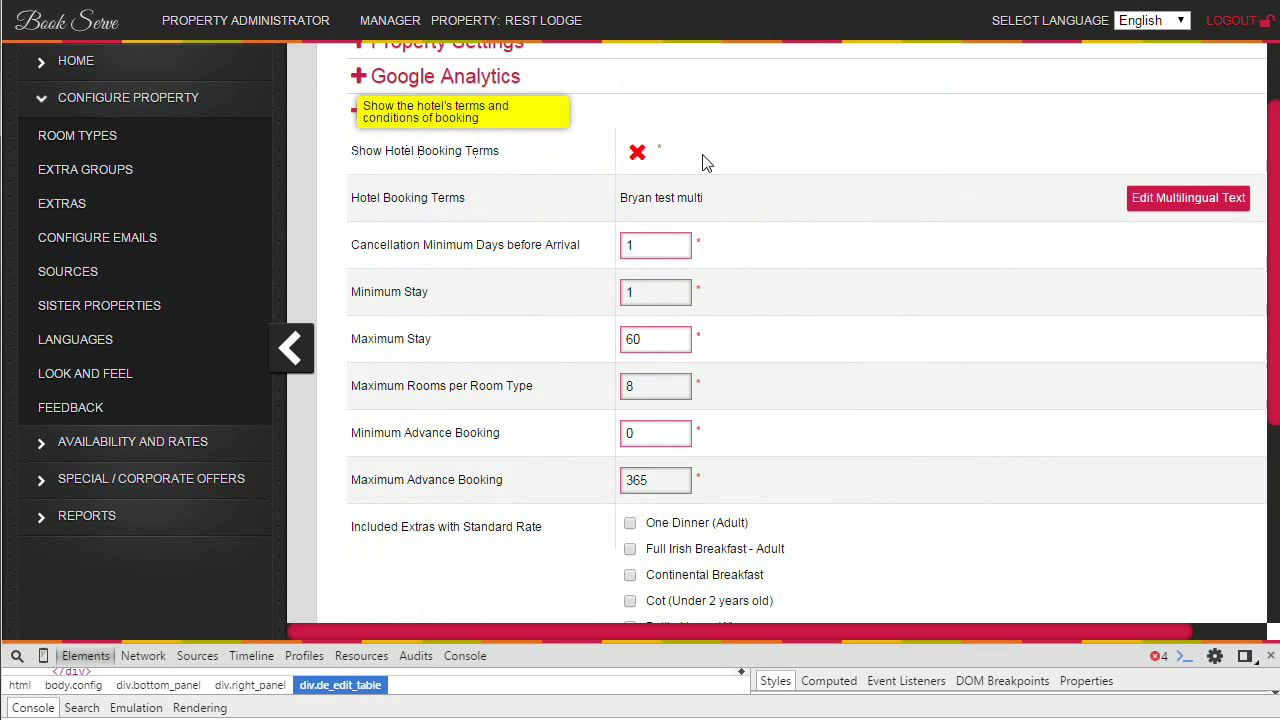
click(637, 155)
click(640, 160)
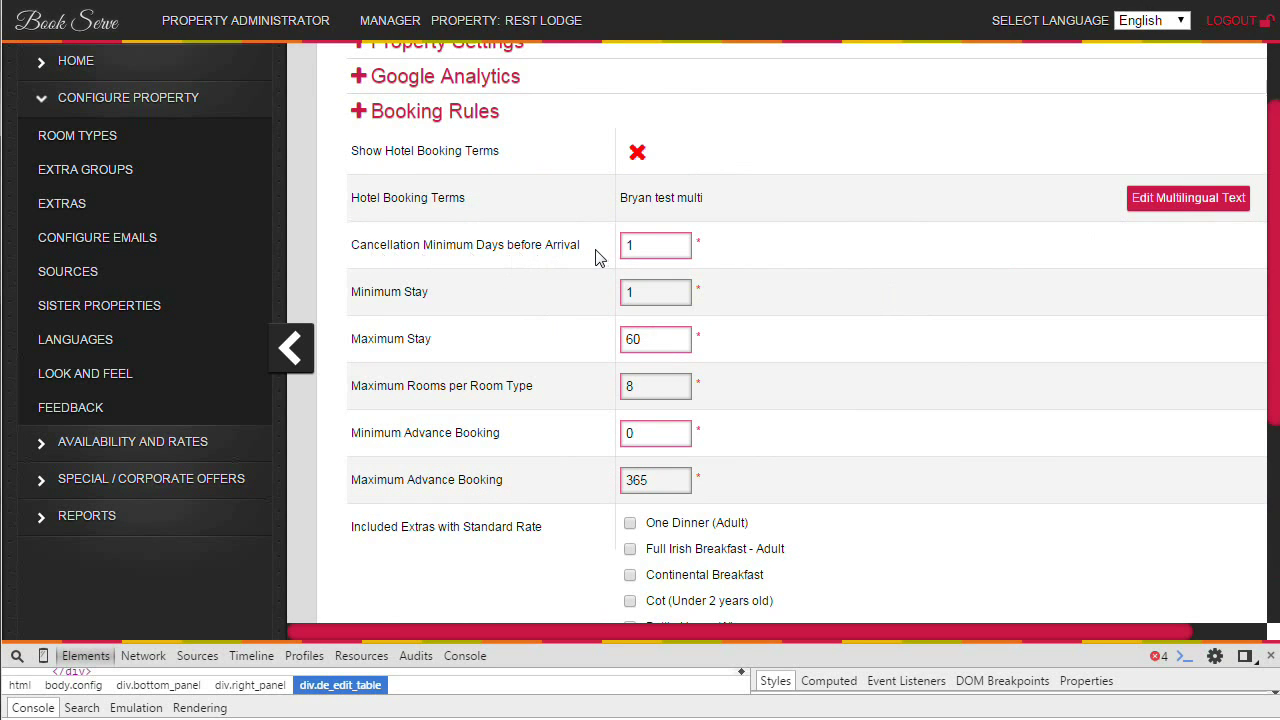
click(657, 244)
scroll(815, 495, down, 2)
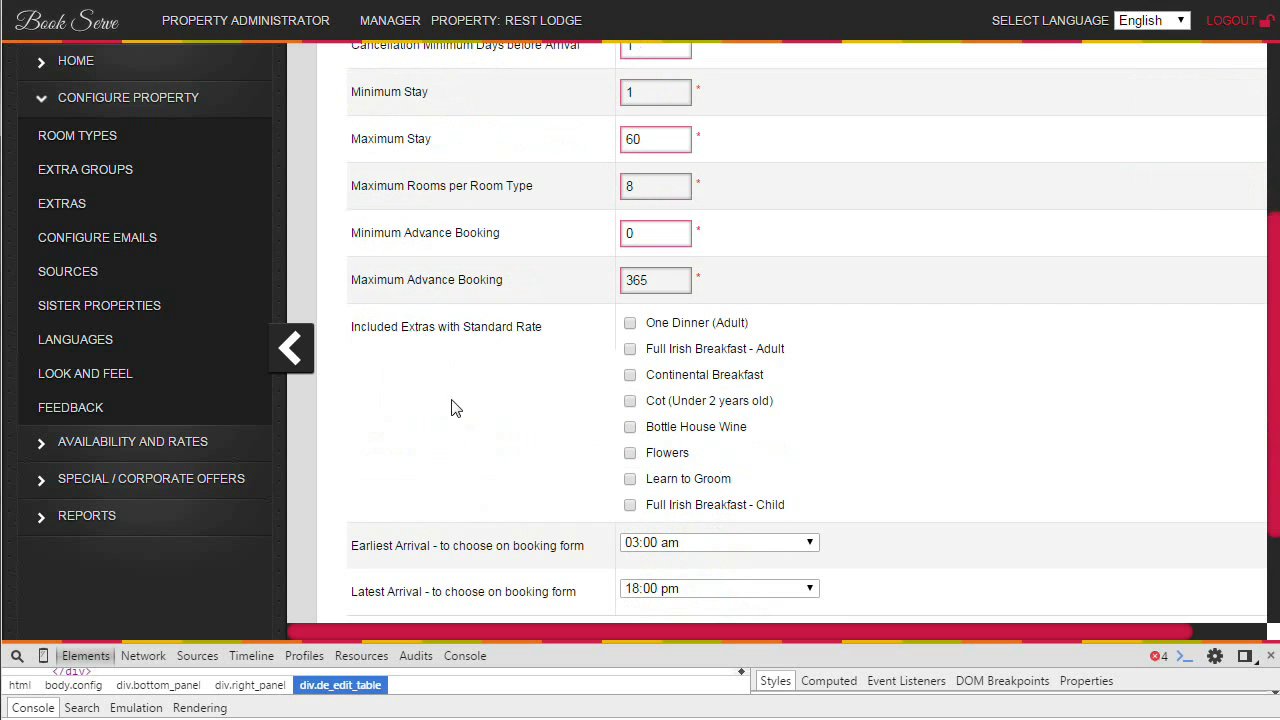
scroll(490, 440, down, 1)
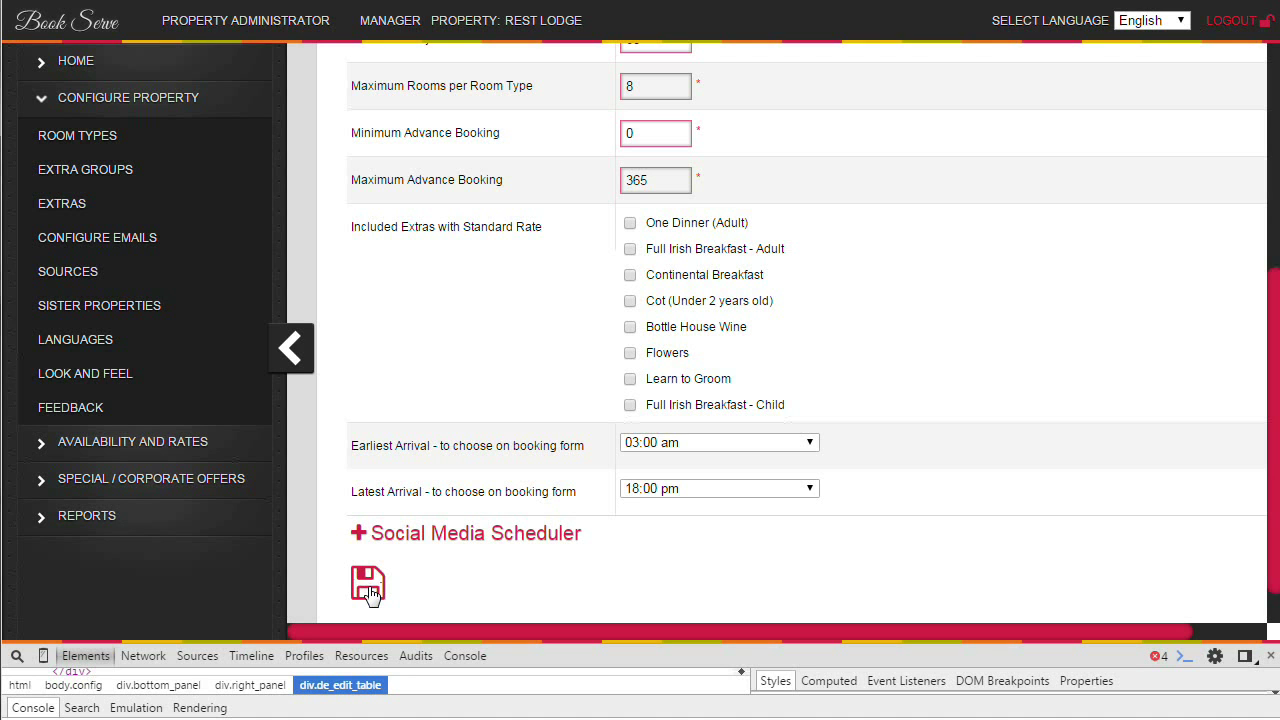
Step: Open the Default Rates under Availability and Rates and review the configured rate periods
click(182, 453)
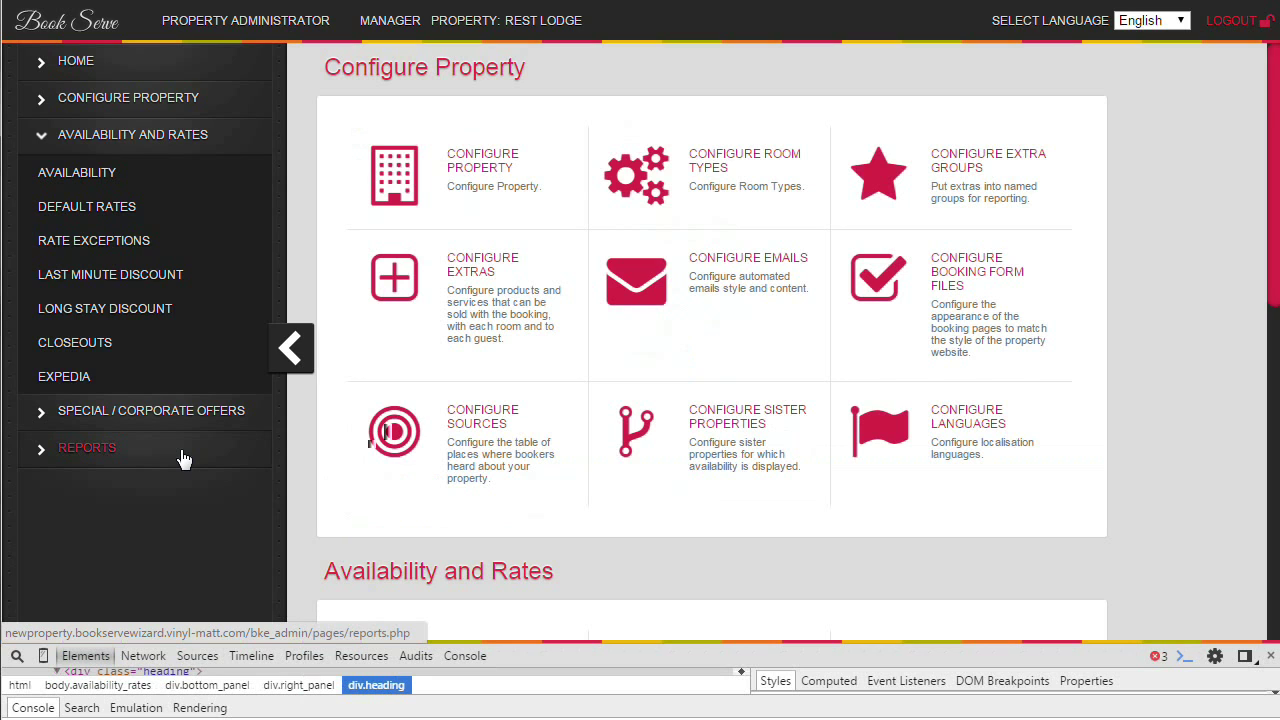
click(59, 208)
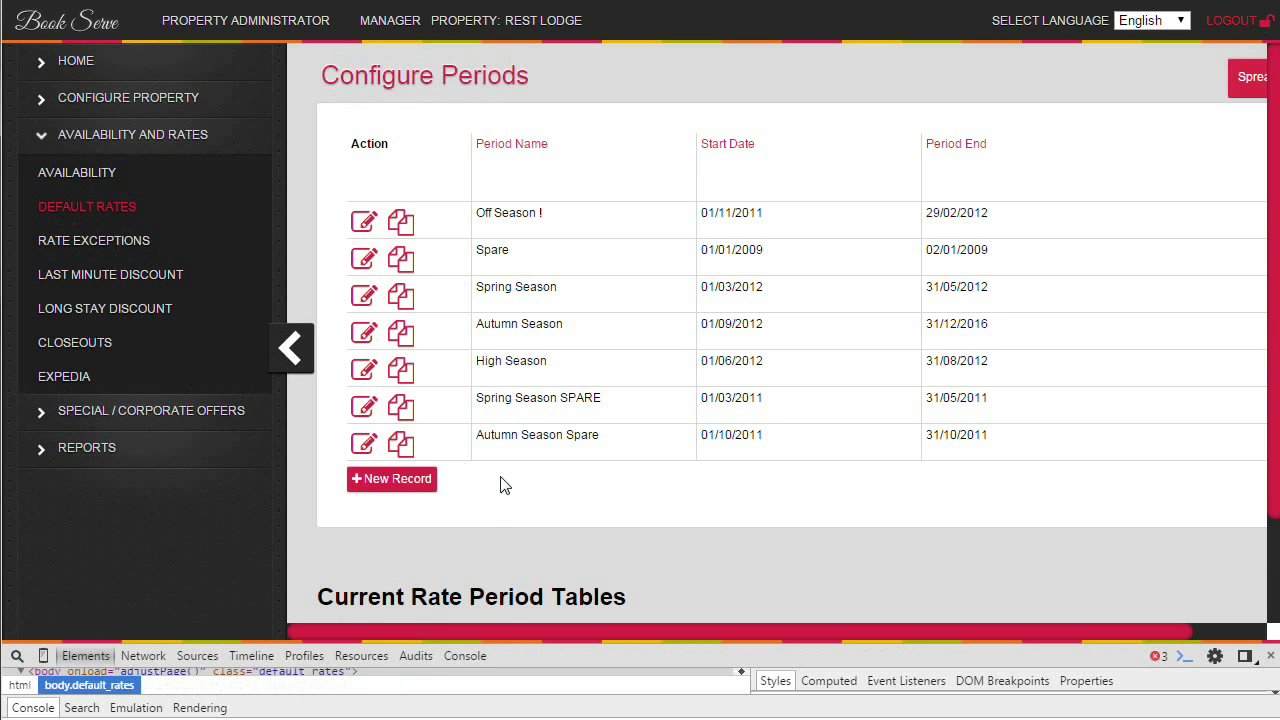
scroll(606, 530, down, 1)
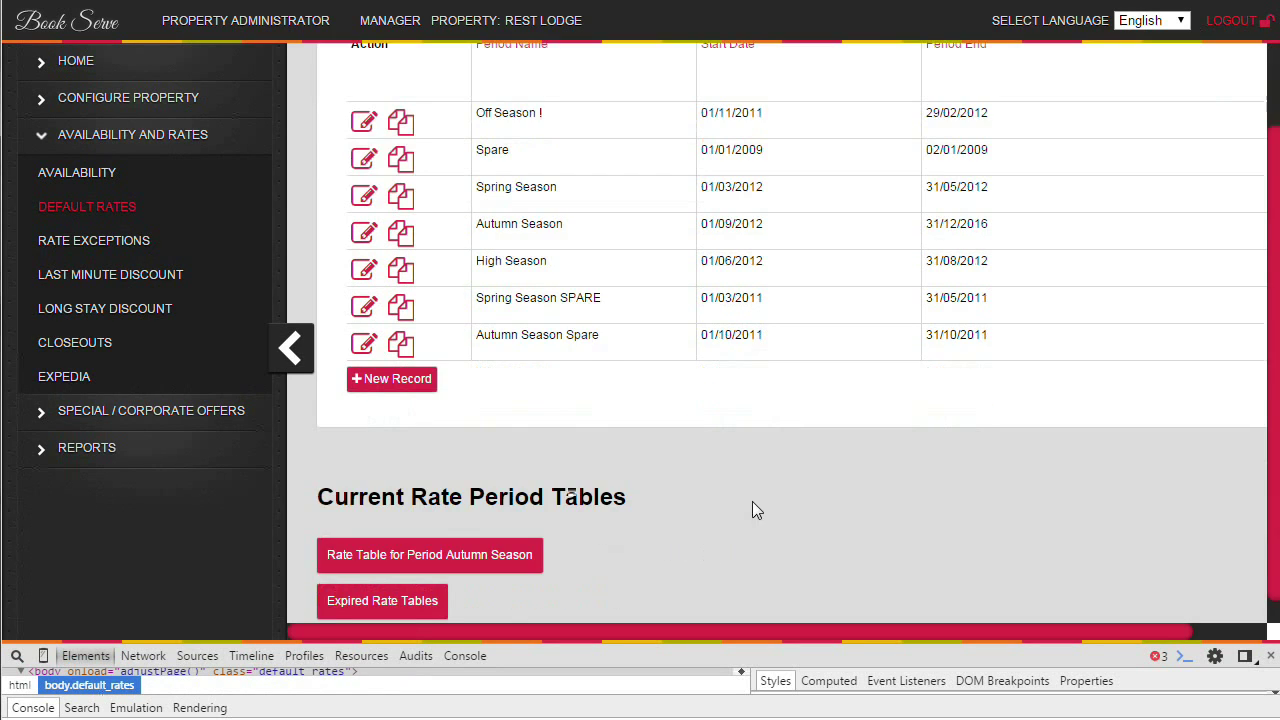
scroll(756, 511, up, 1)
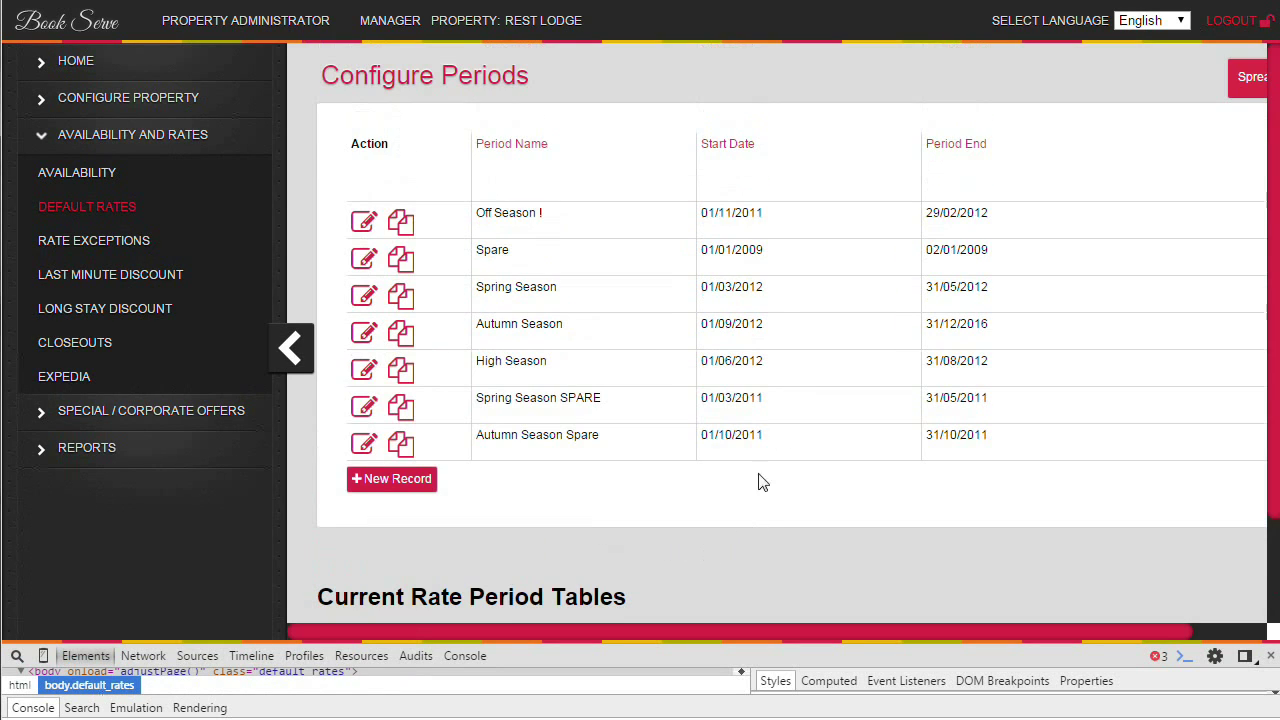
scroll(760, 595, down, 1)
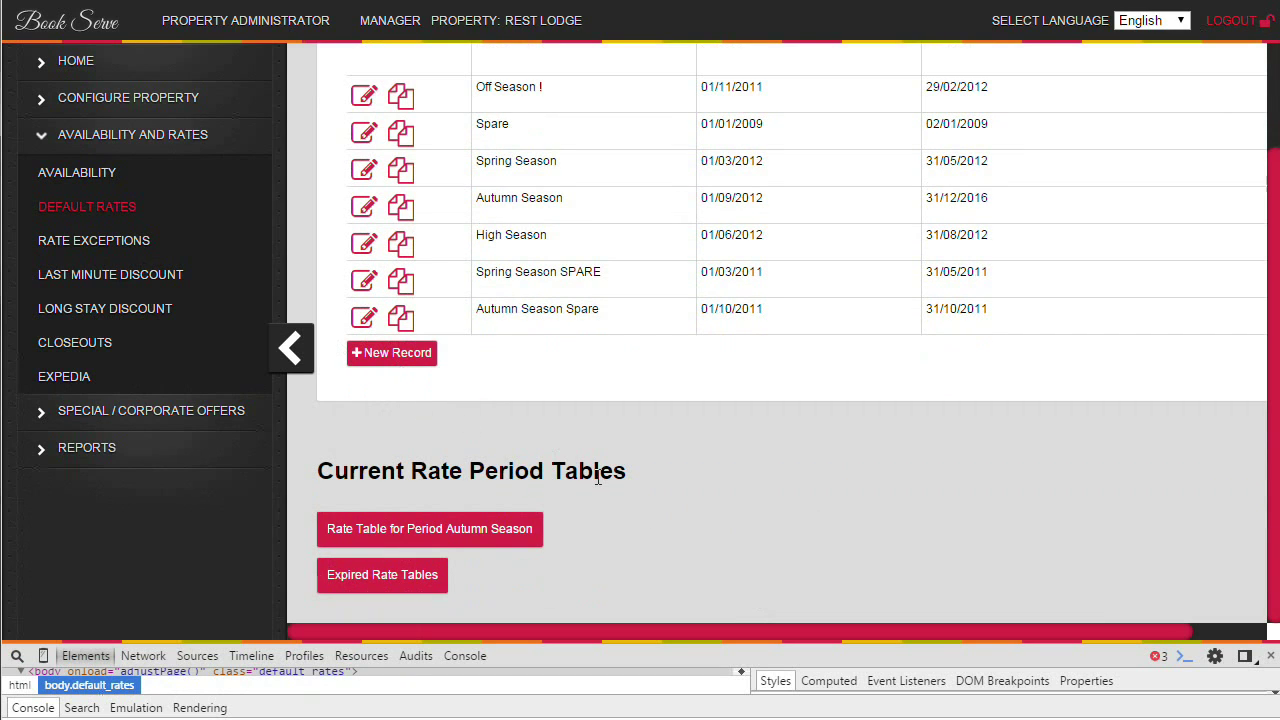
Step: Open the Autumn Season rate table and examine the Standard Double's daily rates in its edit form
click(436, 530)
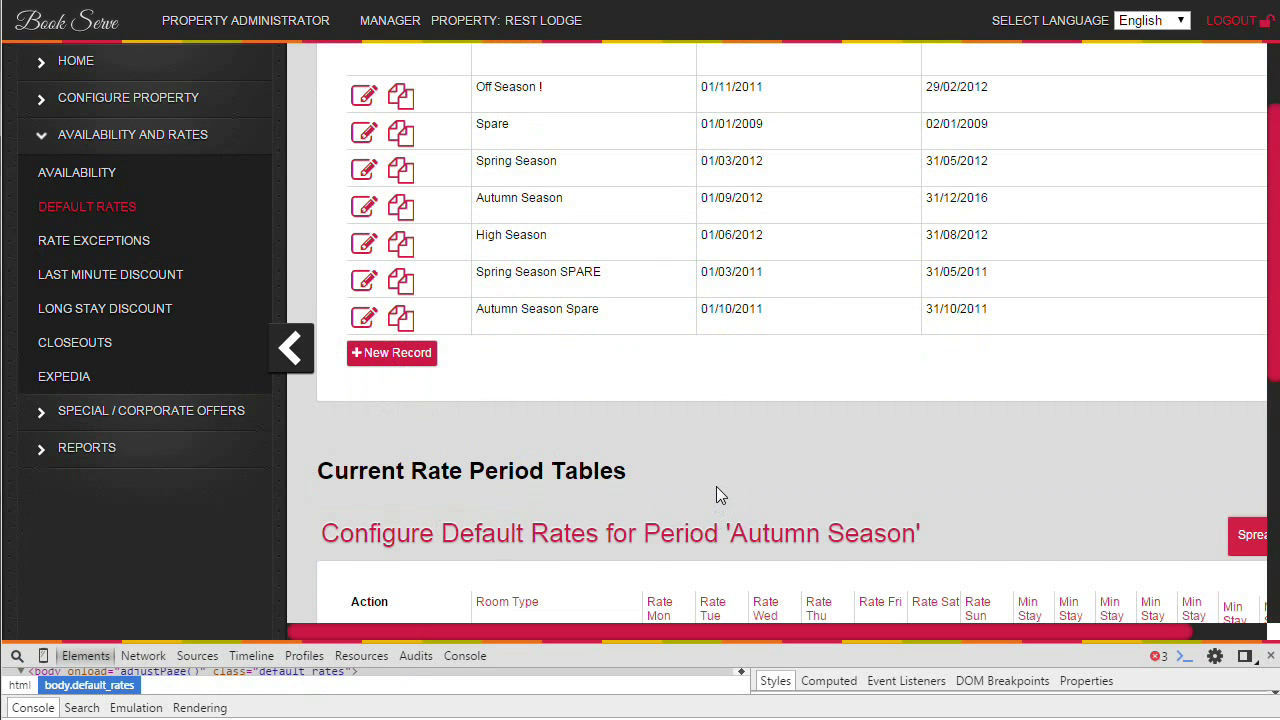
scroll(716, 486, down, 3)
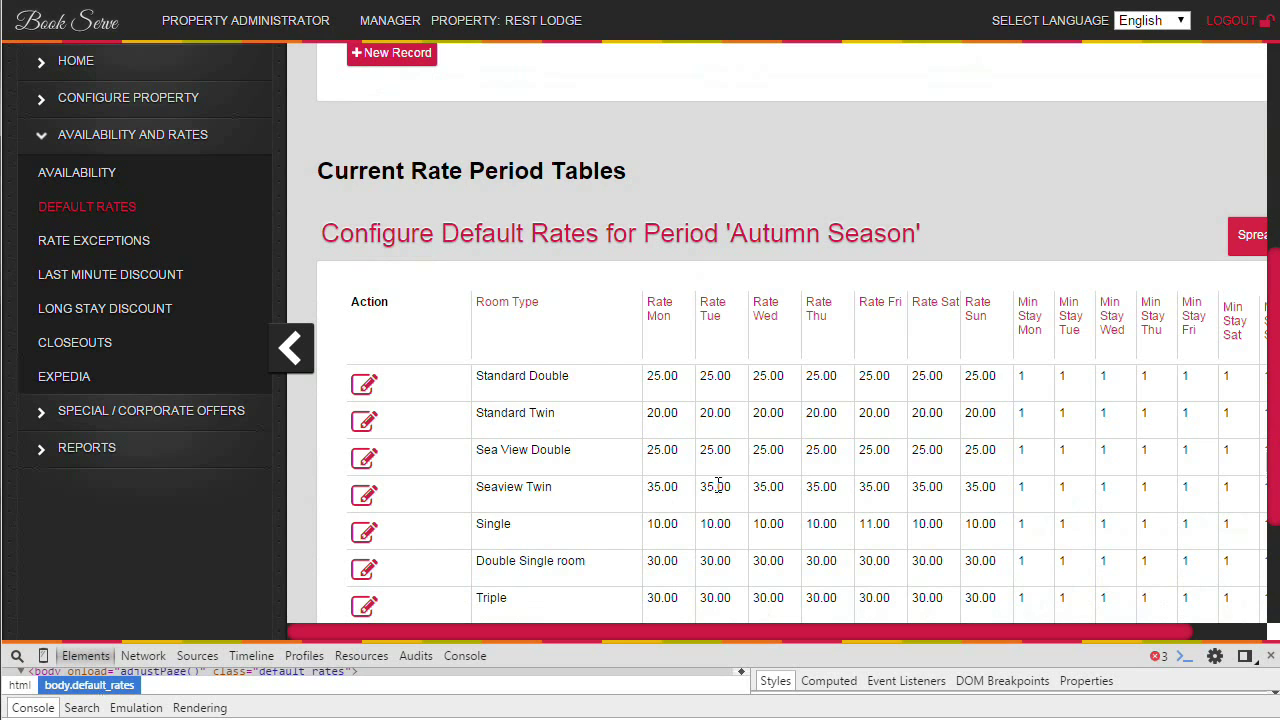
scroll(675, 410, up, 1)
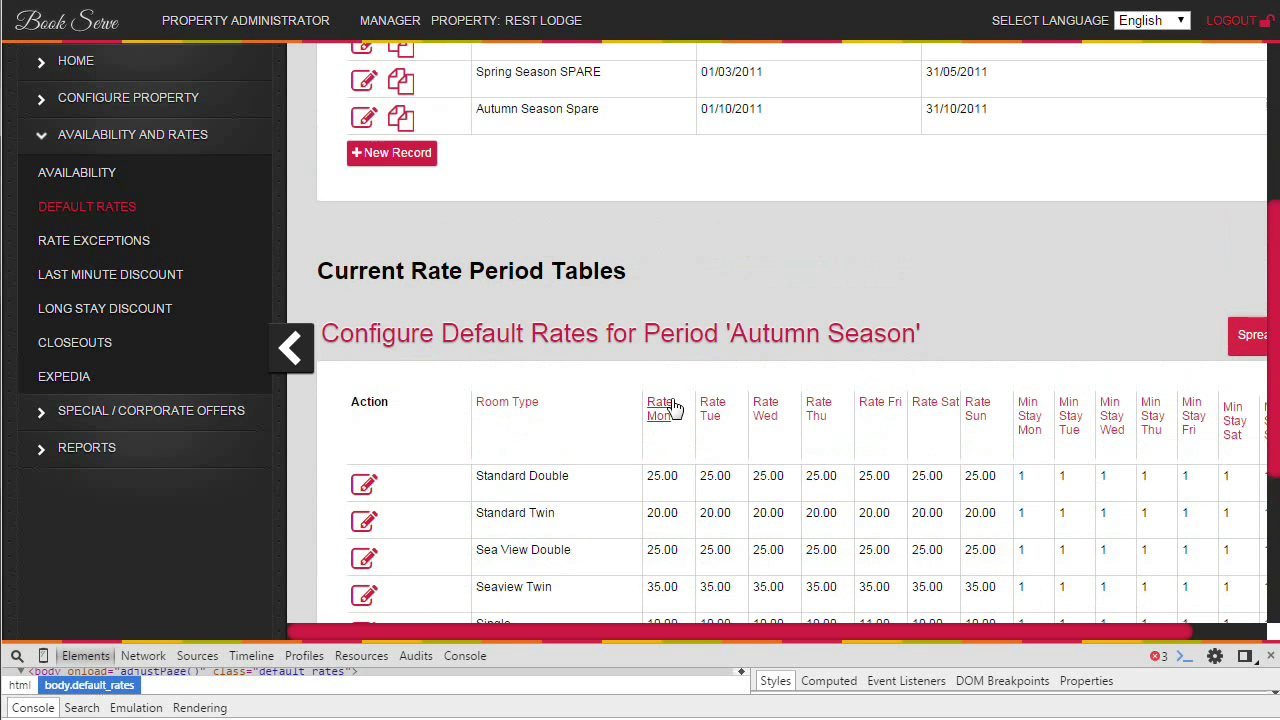
click(363, 487)
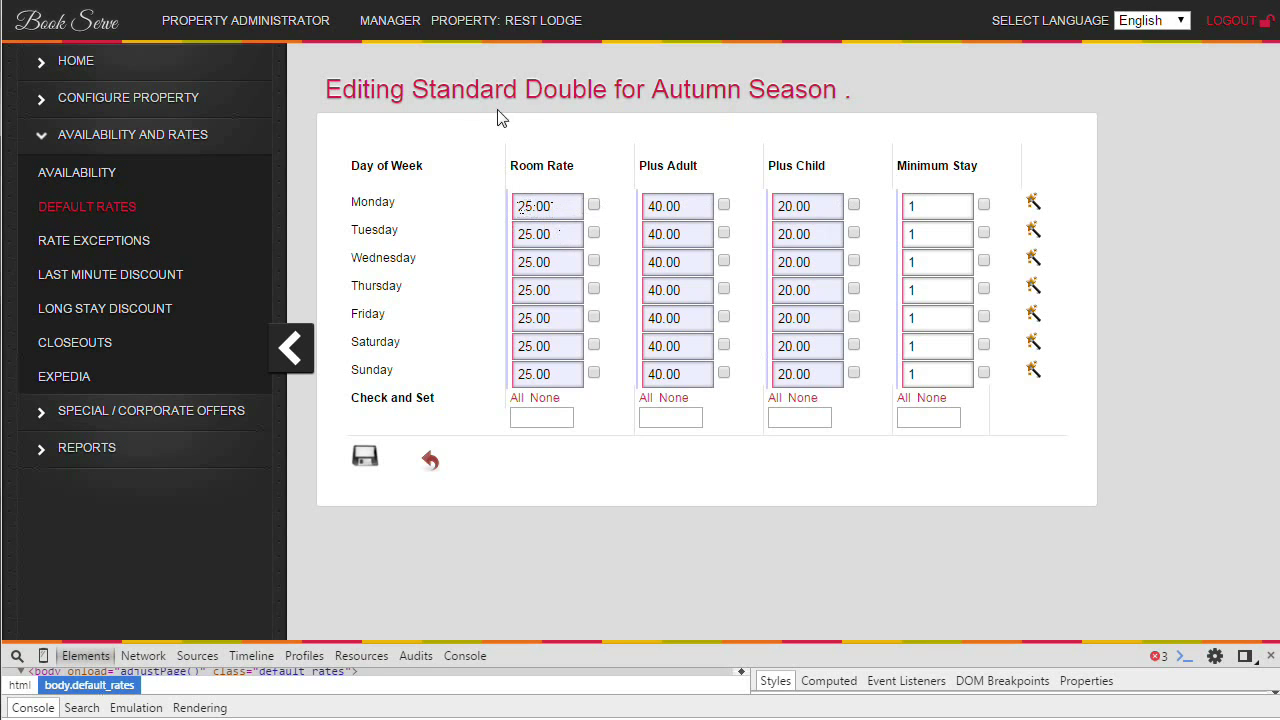
click(535, 214)
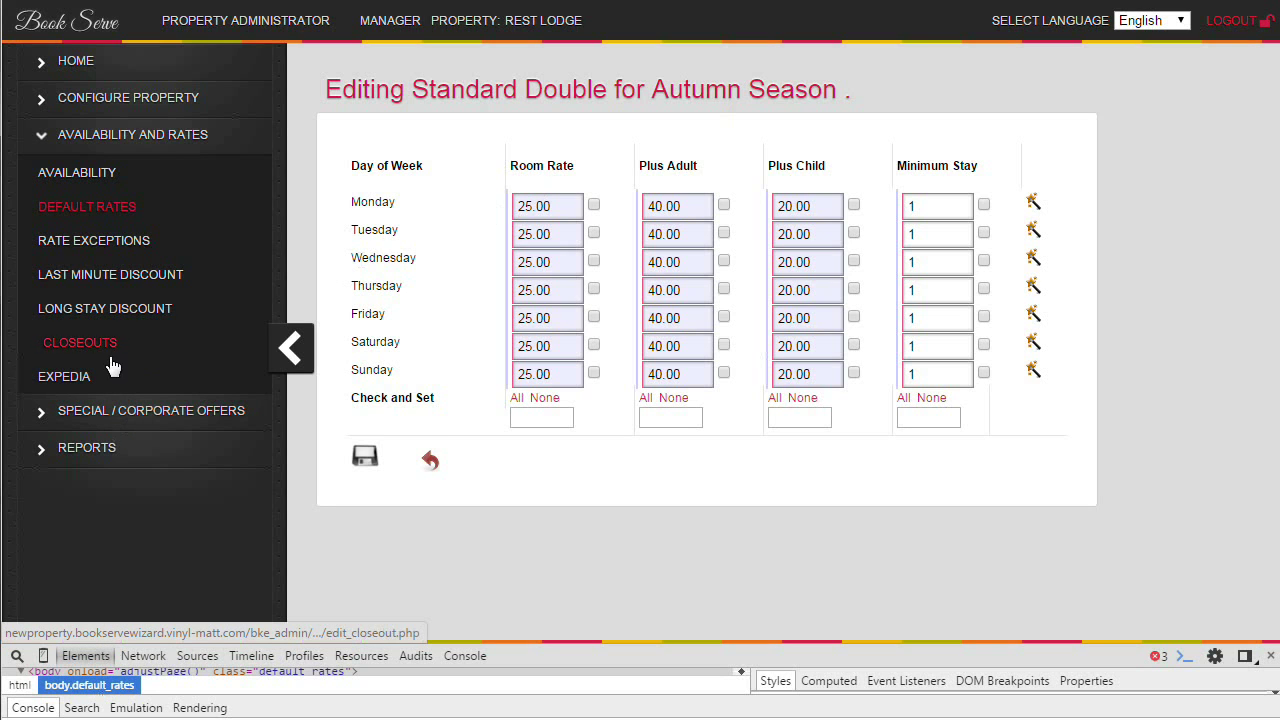
Step: In Availability, deselect every room type except Standard Double and load its availability table
click(89, 175)
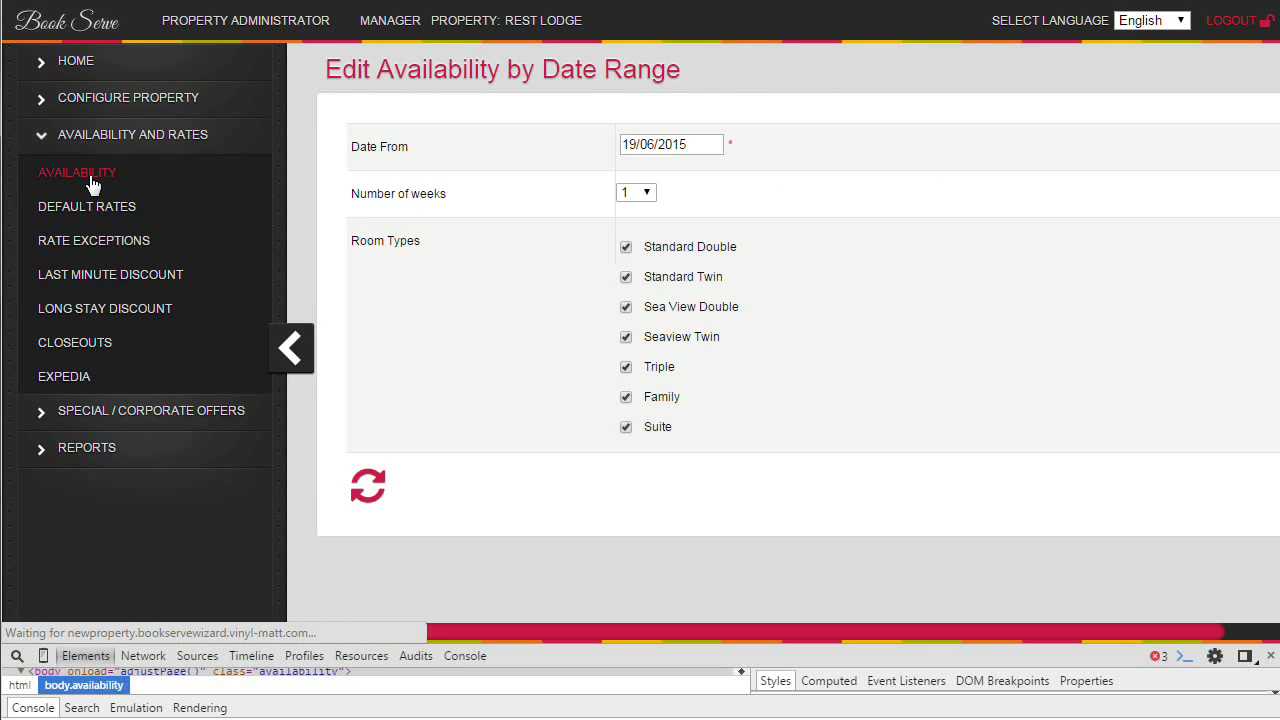
click(626, 278)
click(626, 308)
click(626, 338)
click(626, 368)
click(626, 398)
click(626, 428)
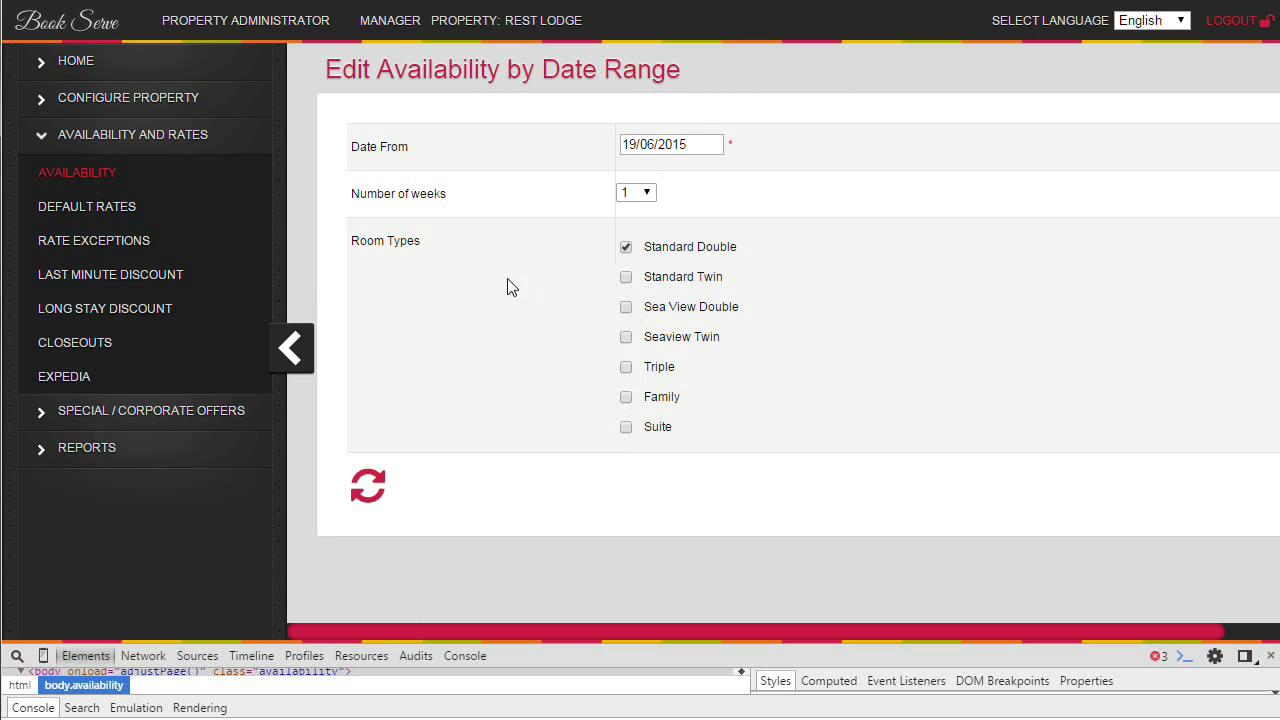
click(388, 481)
Step: Compare the Standard Double's availability table with its calendar on the public Rest Lodge booking page
scroll(510, 425, down, 5)
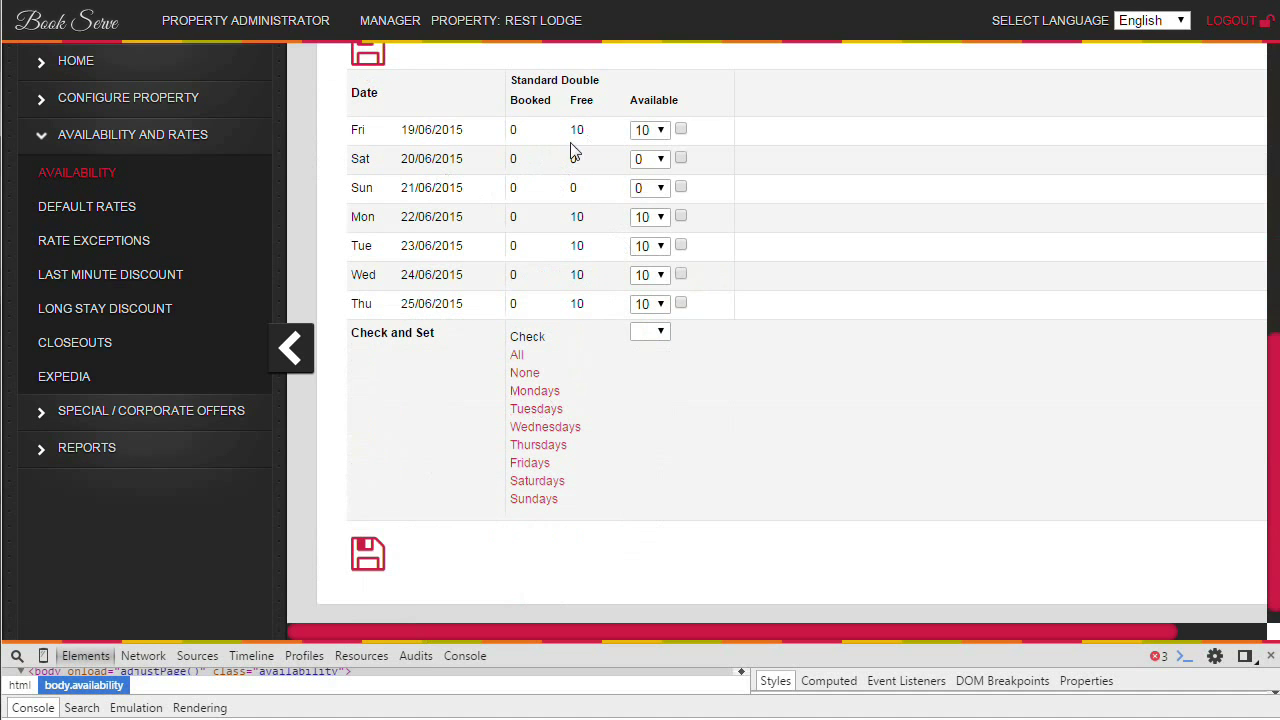
scroll(590, 205, up, 5)
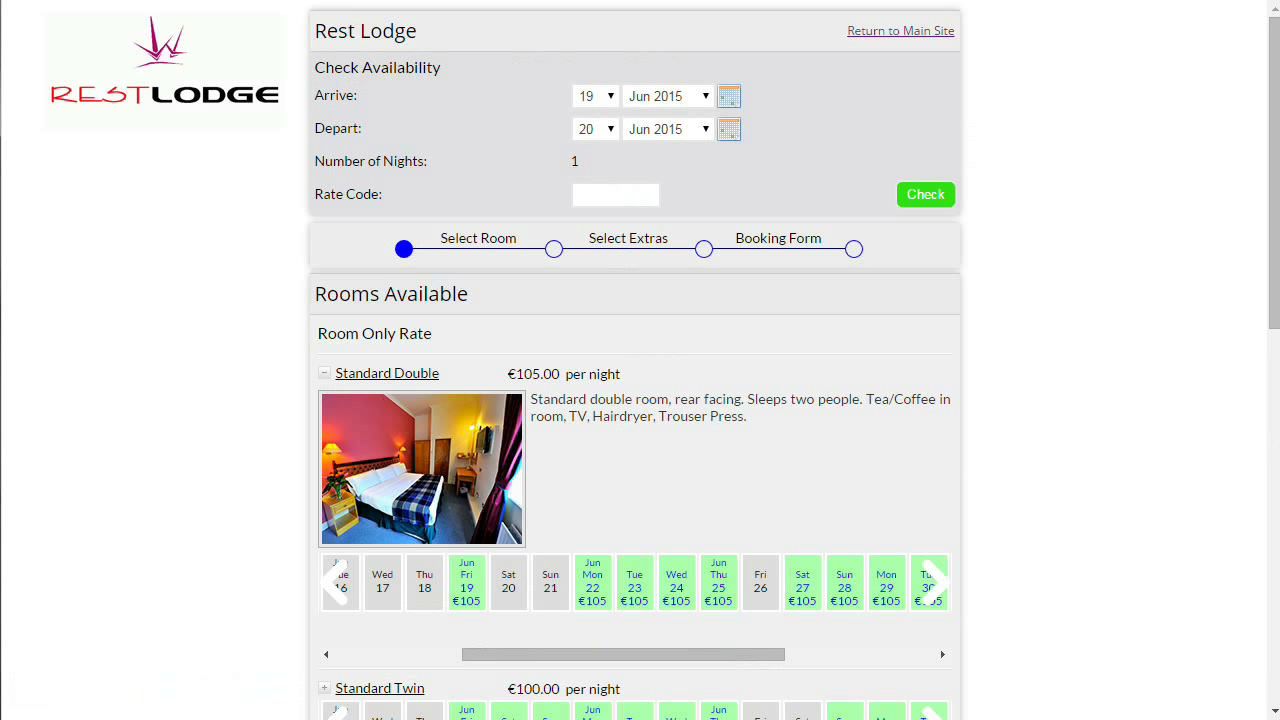
scroll(282, 279, down, 2)
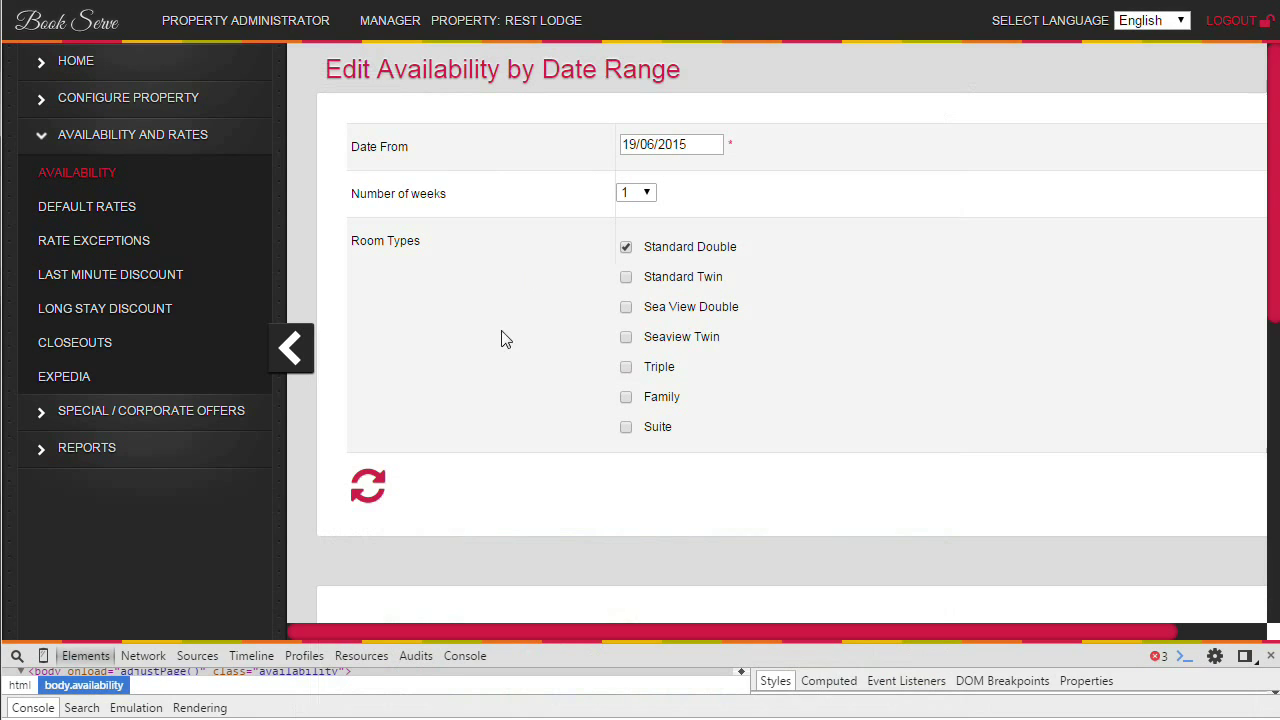
Step: Set the Standard Double's availability to 10 for all listed dates in the admin area and save it
scroll(571, 502, down, 3)
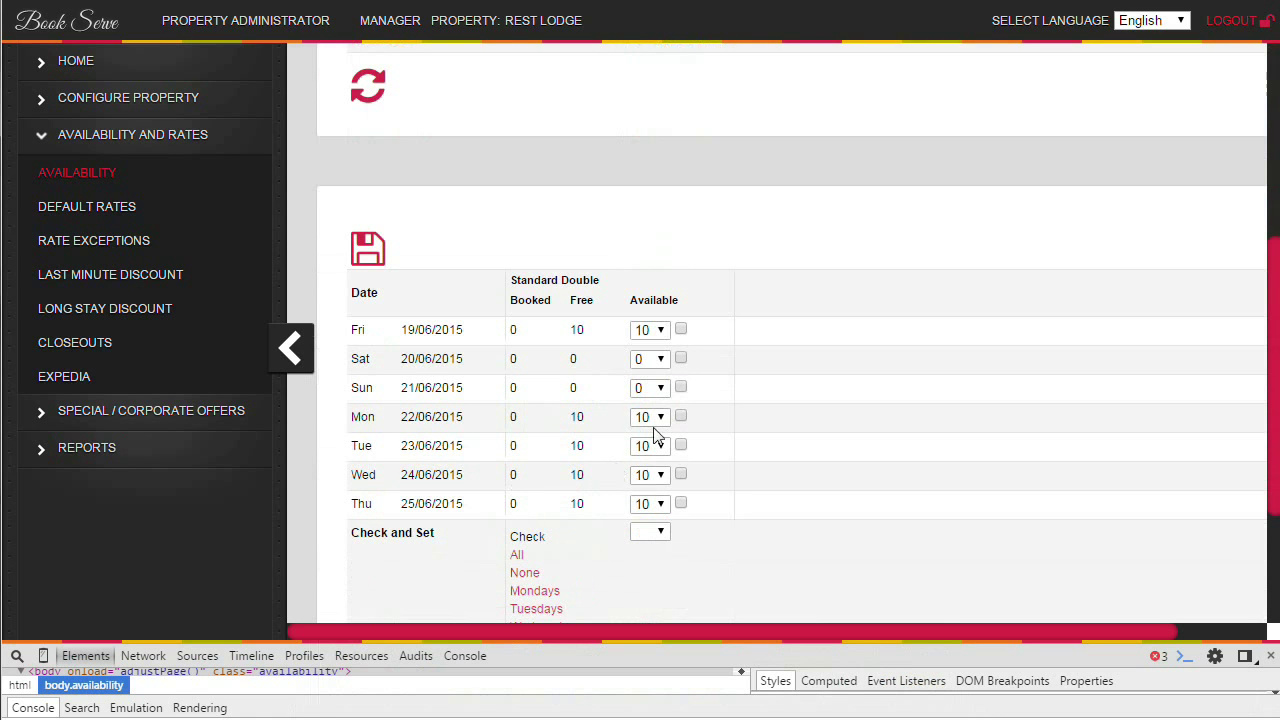
scroll(648, 404, down, 2)
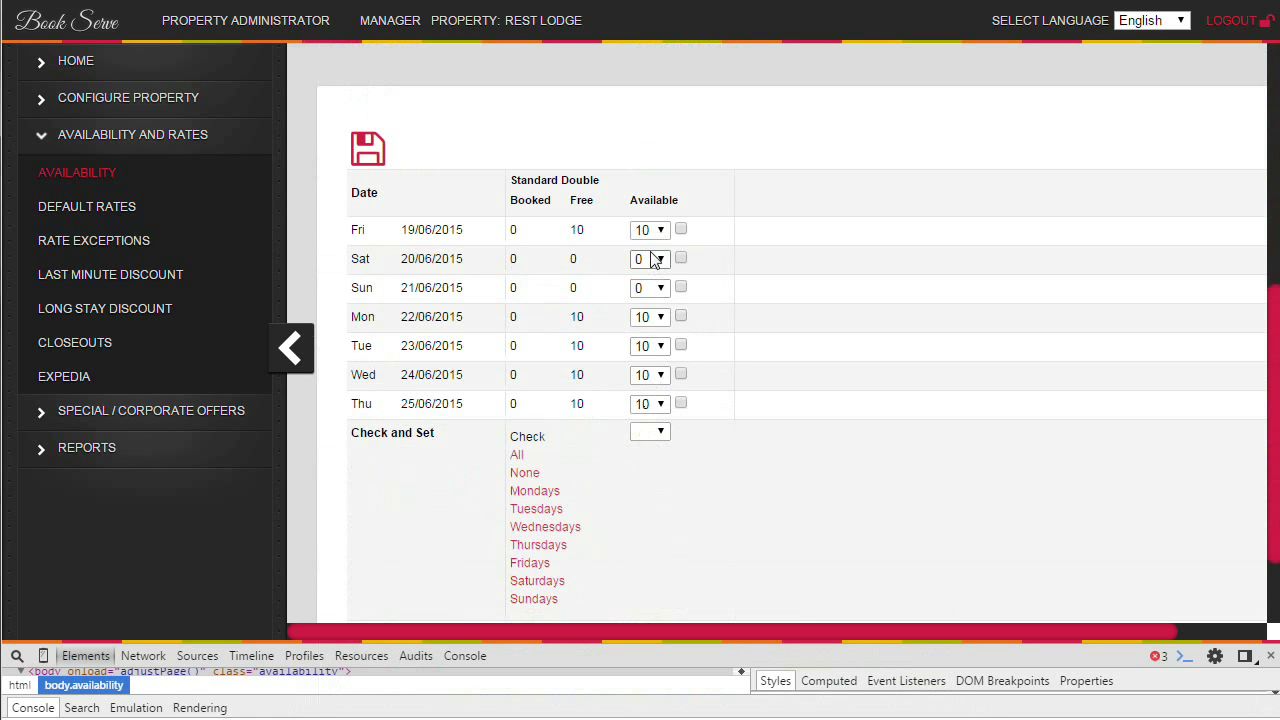
click(517, 456)
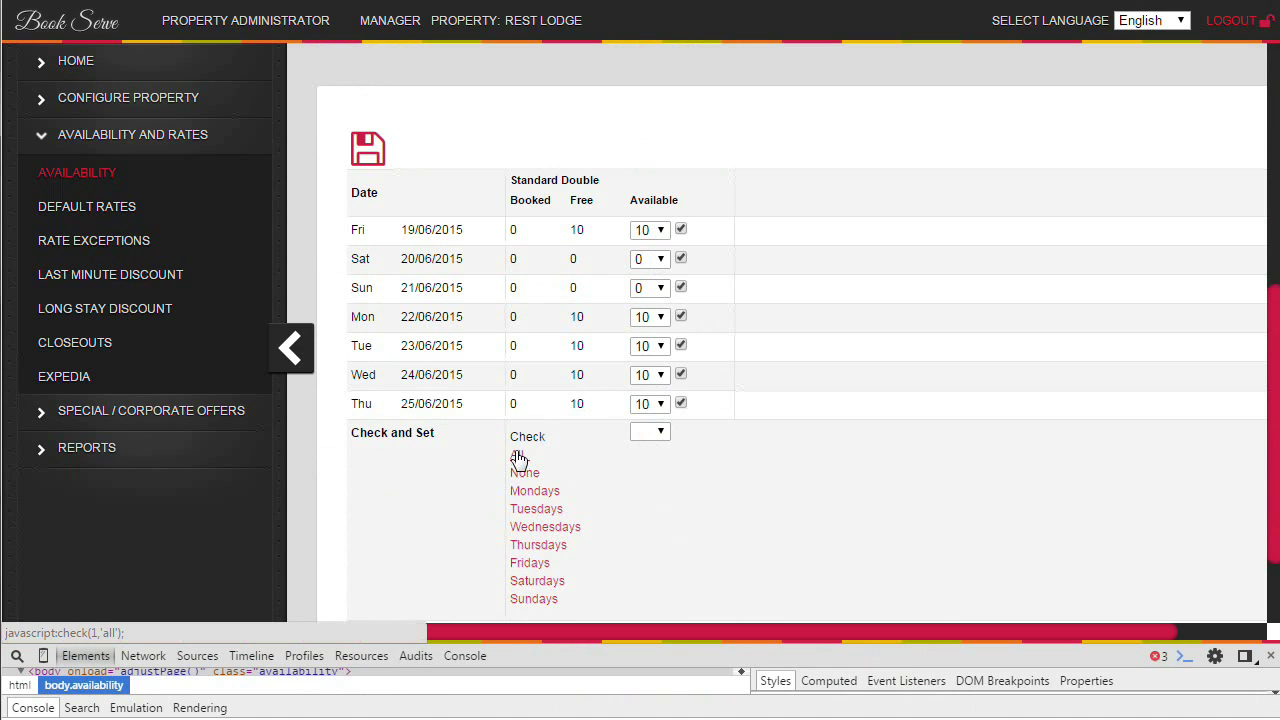
click(650, 431)
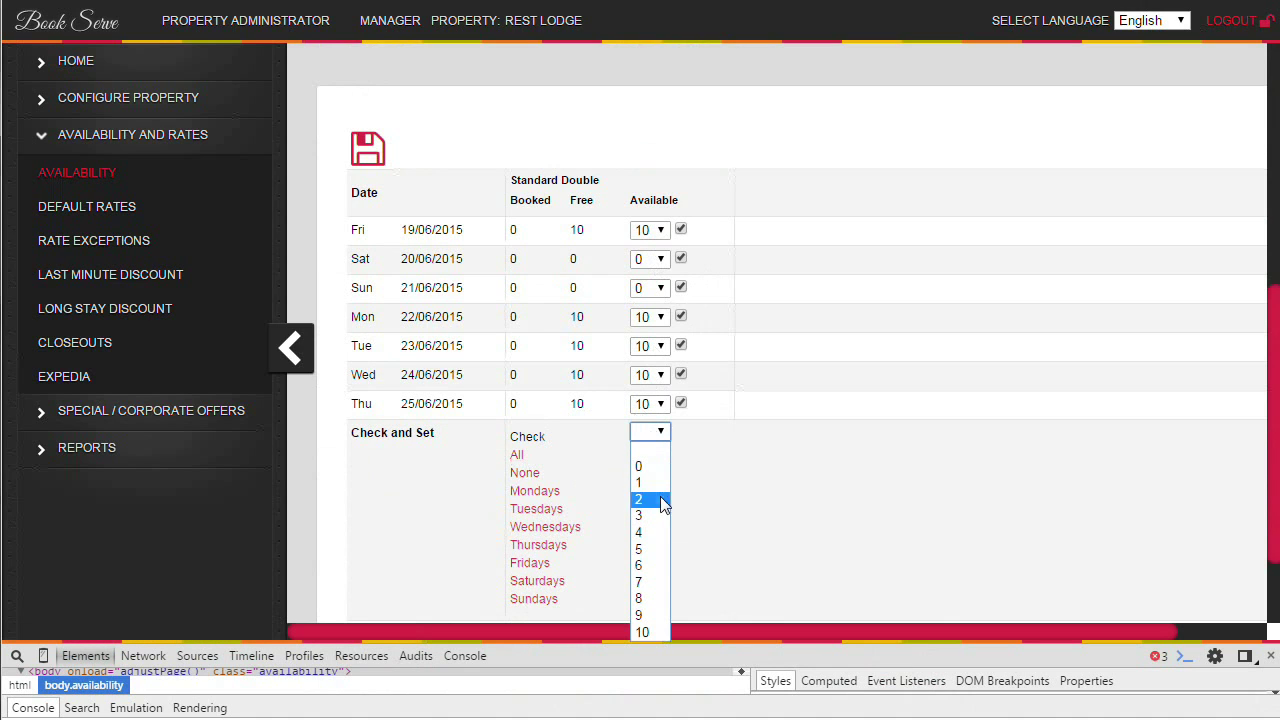
click(650, 632)
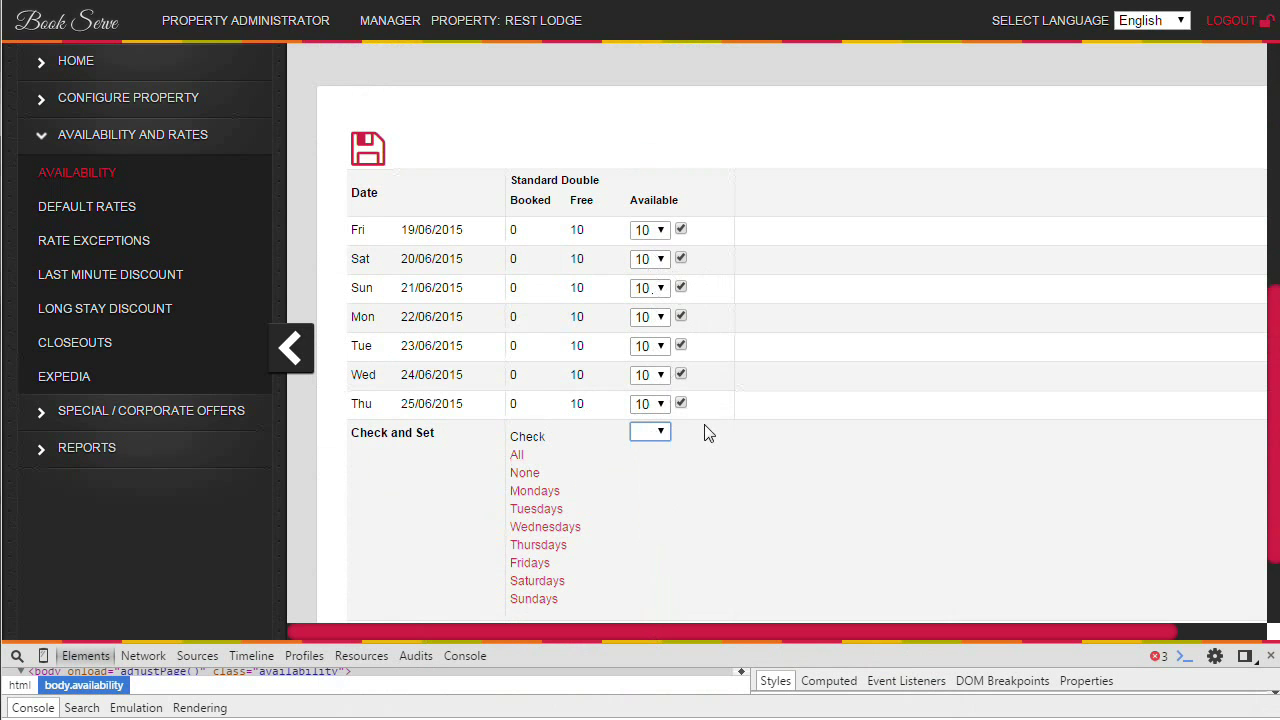
scroll(704, 432, down, 2)
click(369, 543)
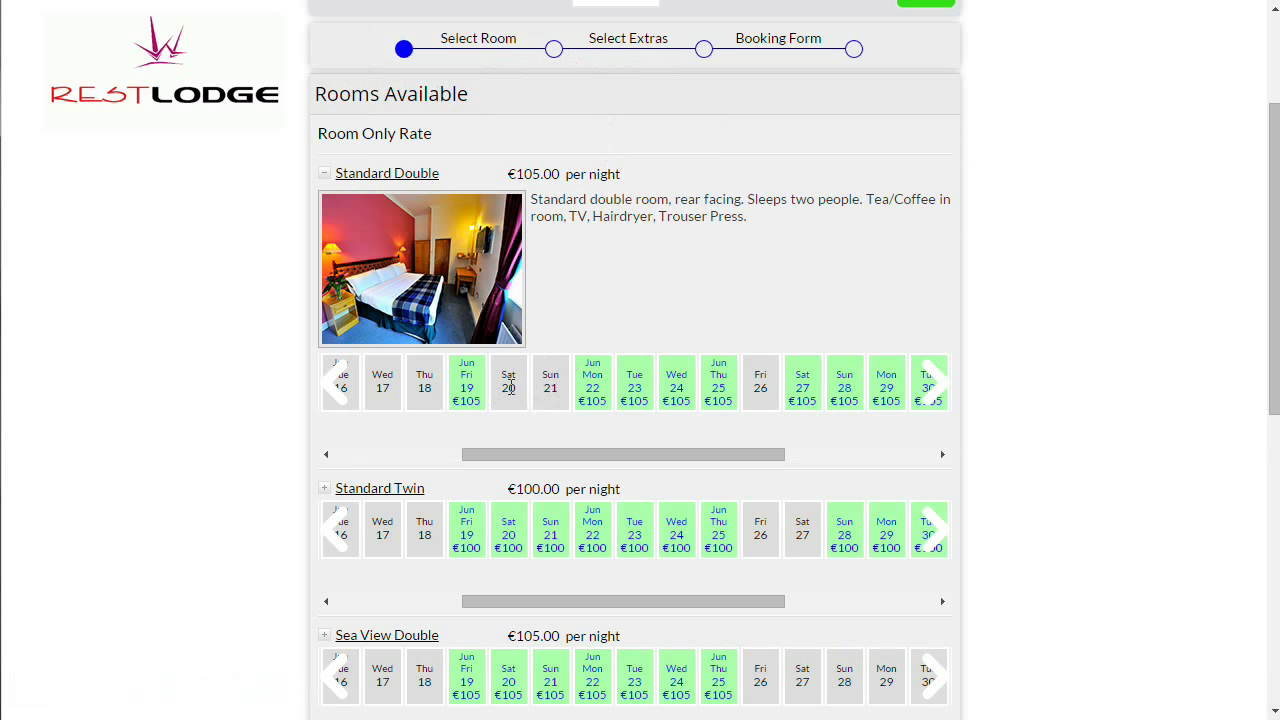
Step: Recheck availability on the public booking page for 19 to 20 June 2015 and expand the Standard Double's details
scroll(525, 392, up, 3)
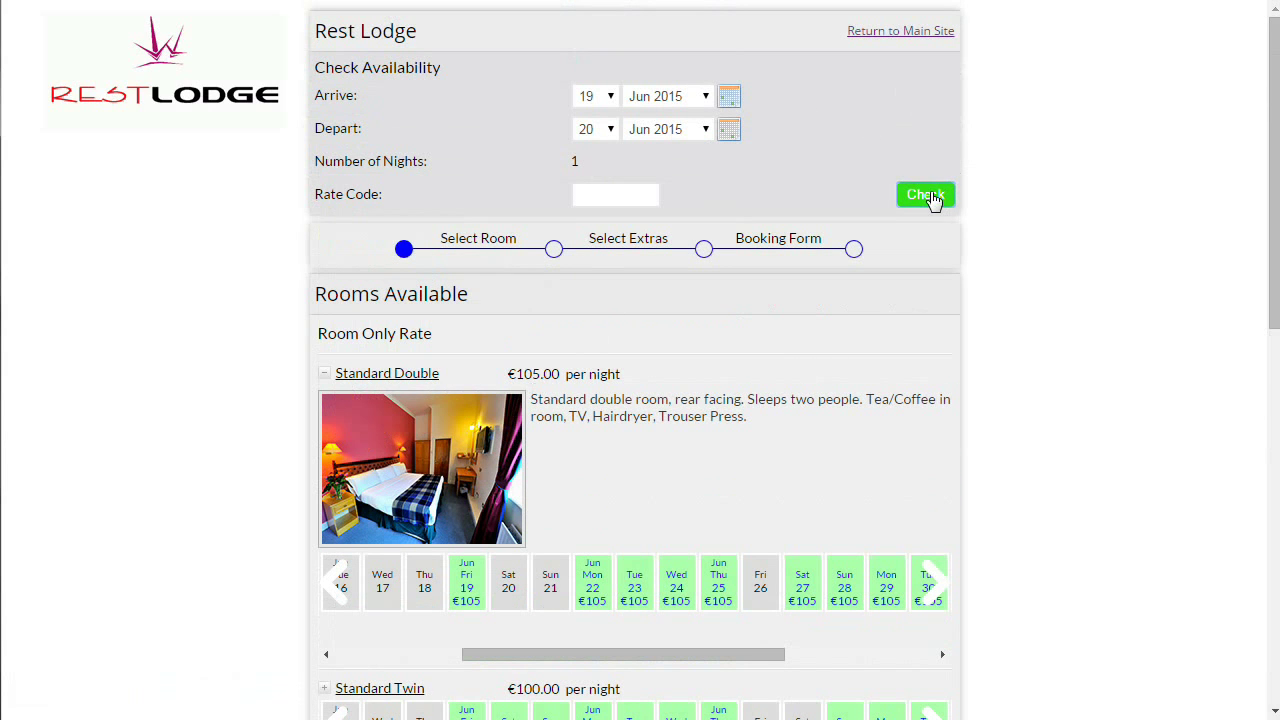
click(926, 195)
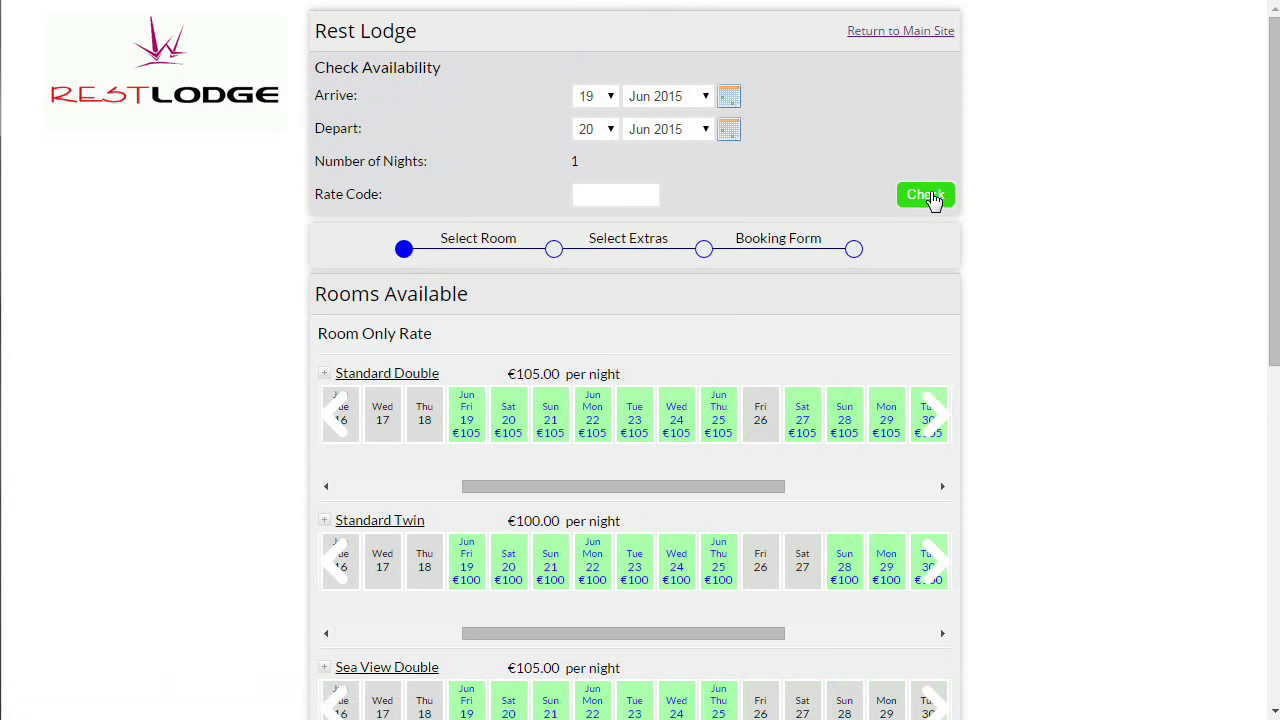
click(405, 380)
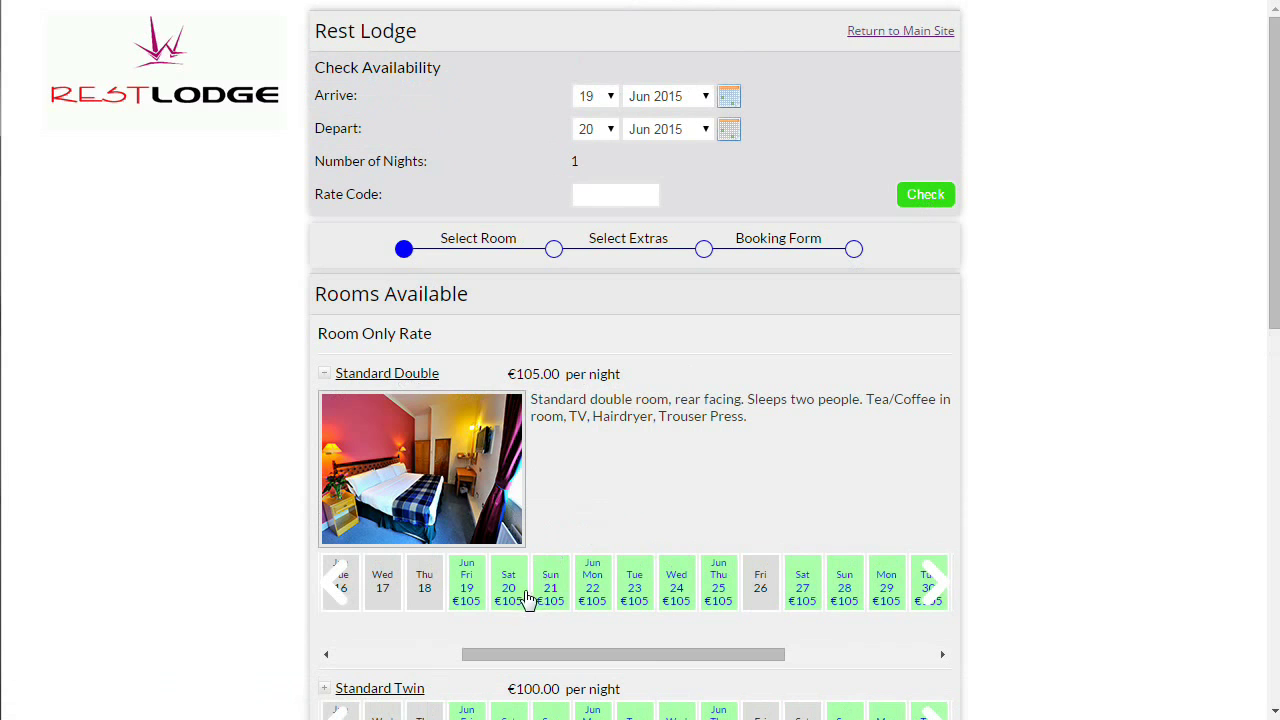